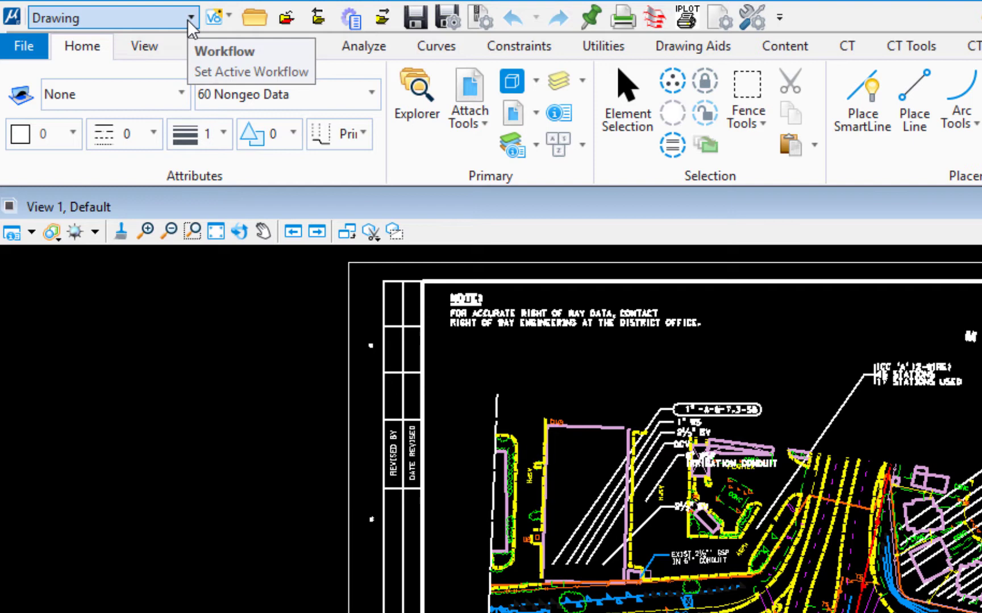
Keep the Drawing workflow and show the Ribbon, Dialog, ToolBox and ComboBox interface mode choices.
click(188, 21)
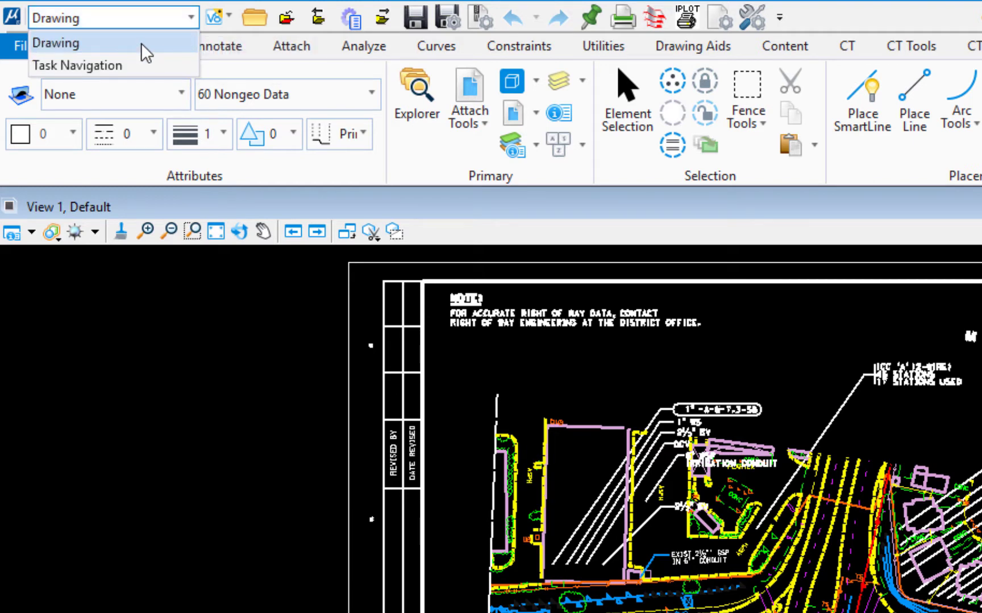
click(74, 45)
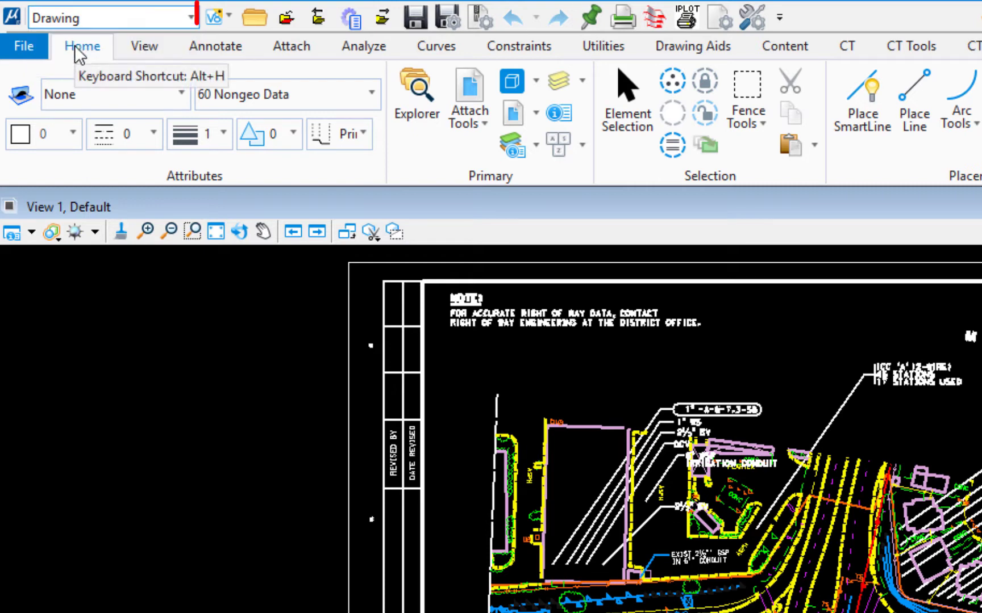
click(224, 18)
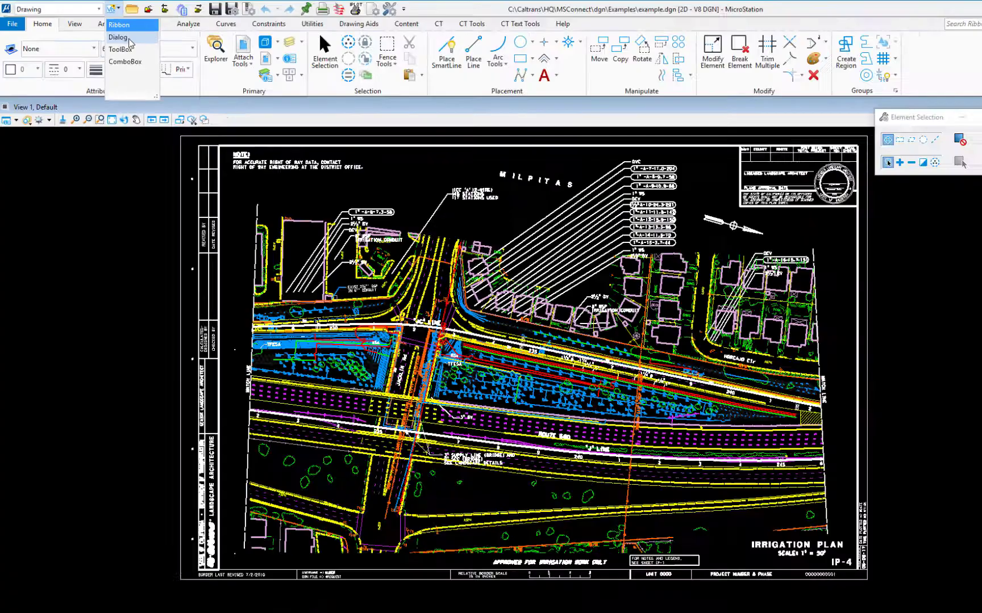
Switch to Dialog mode and enable Use Position Mapping in Preferences, found by searching 'pref'.
click(226, 67)
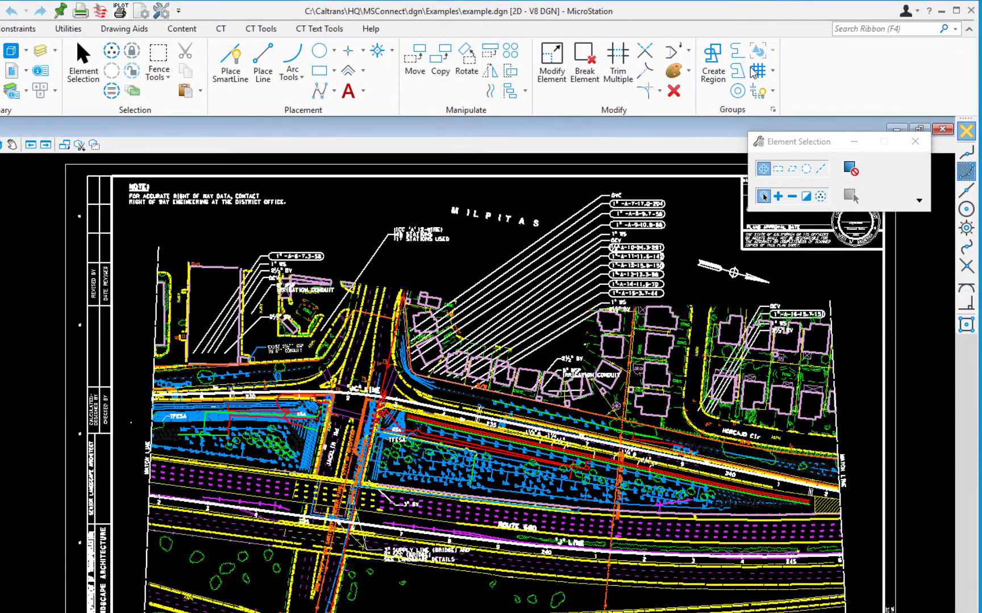
click(884, 31)
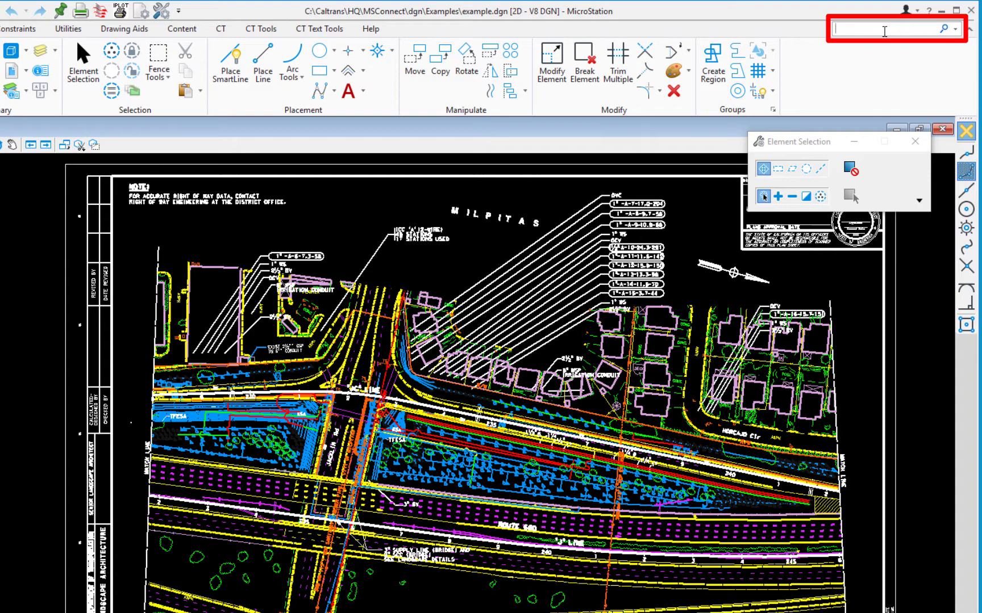
text(pref)
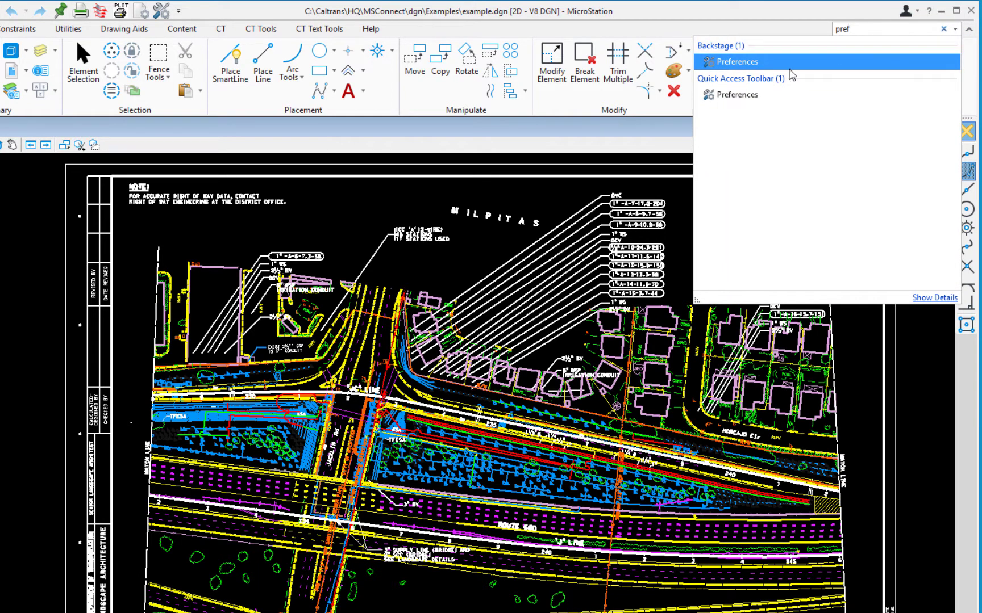
click(725, 65)
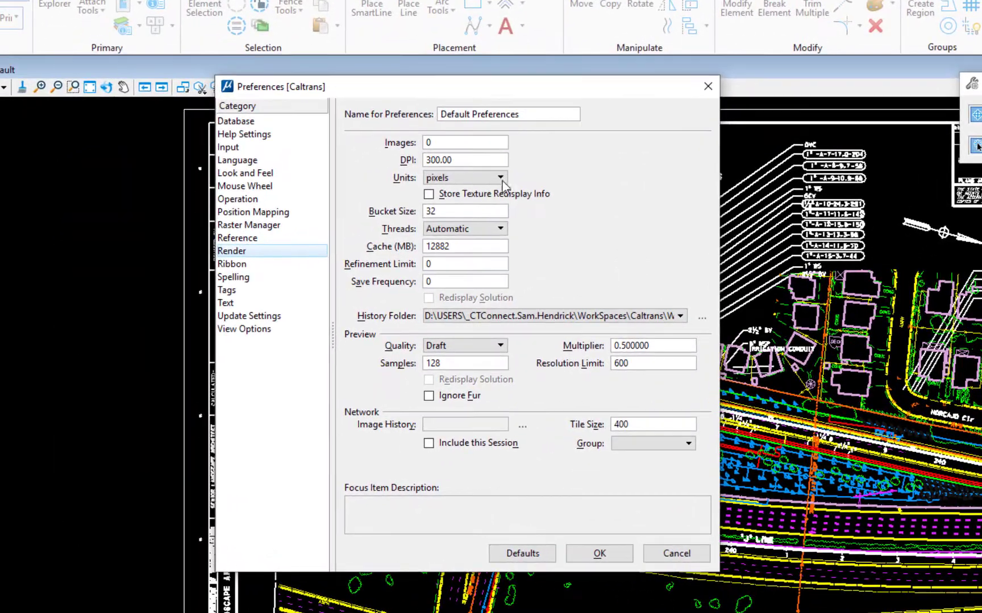
click(248, 213)
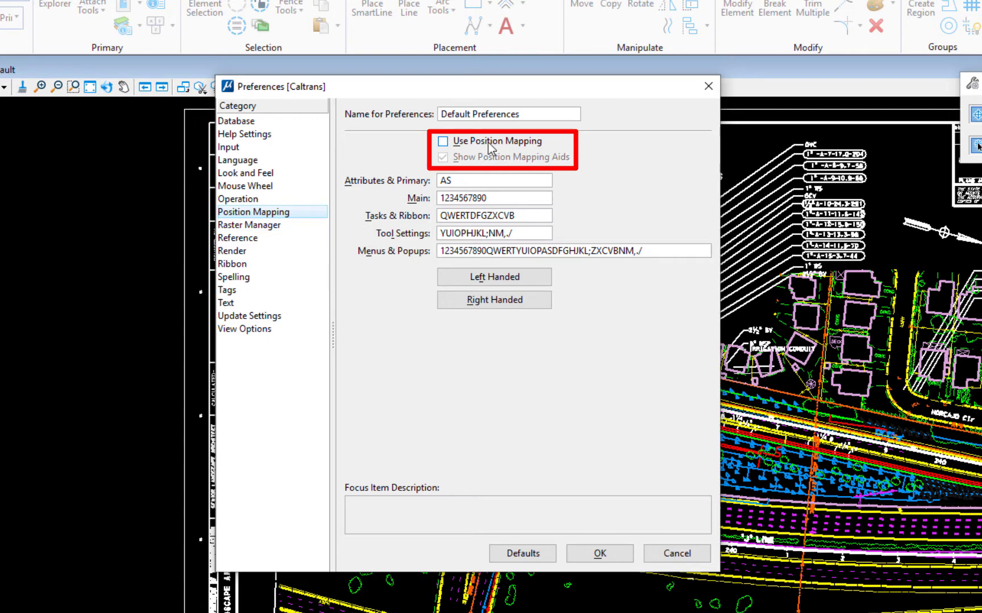
click(457, 144)
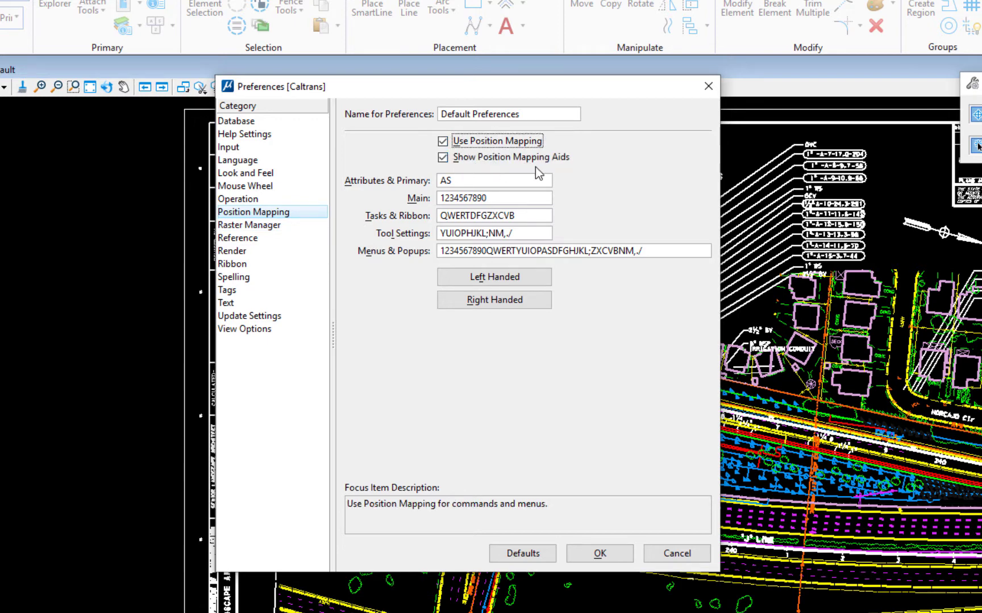
click(595, 555)
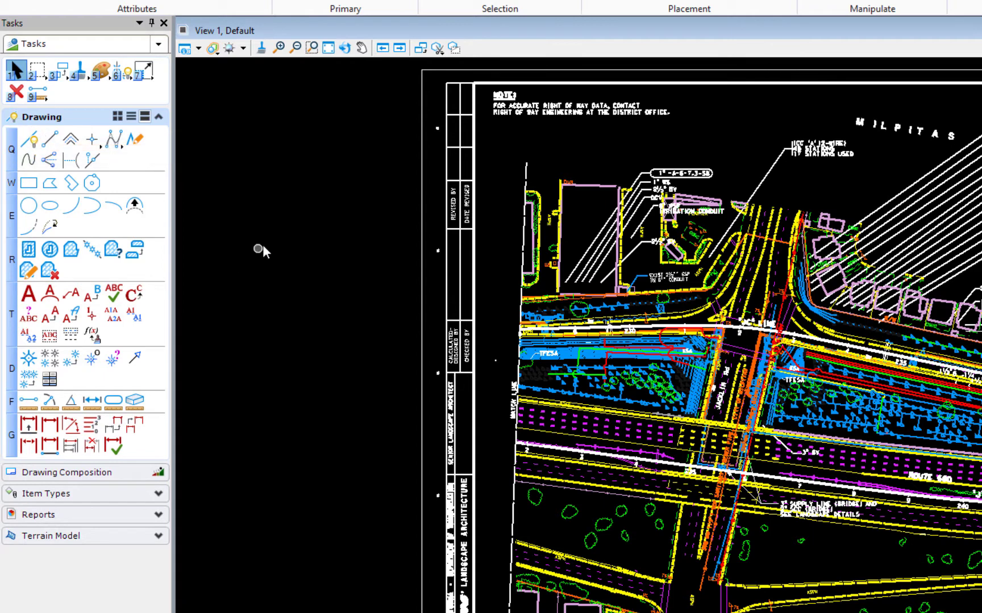
Start Place SmartLine from the Linear group using Position Mapping keys Q and 1.
key(q)
key(1)
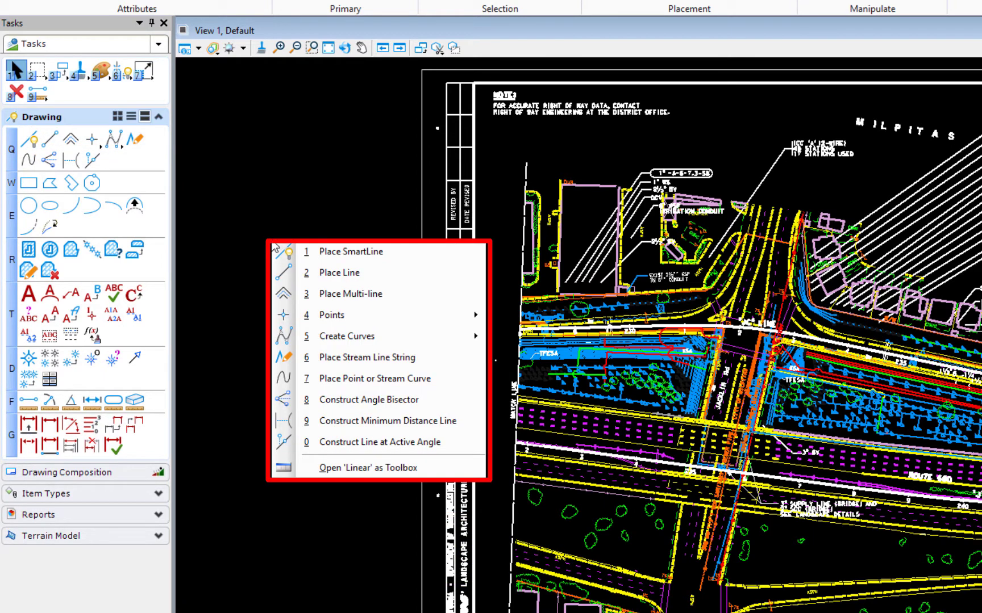
key(1)
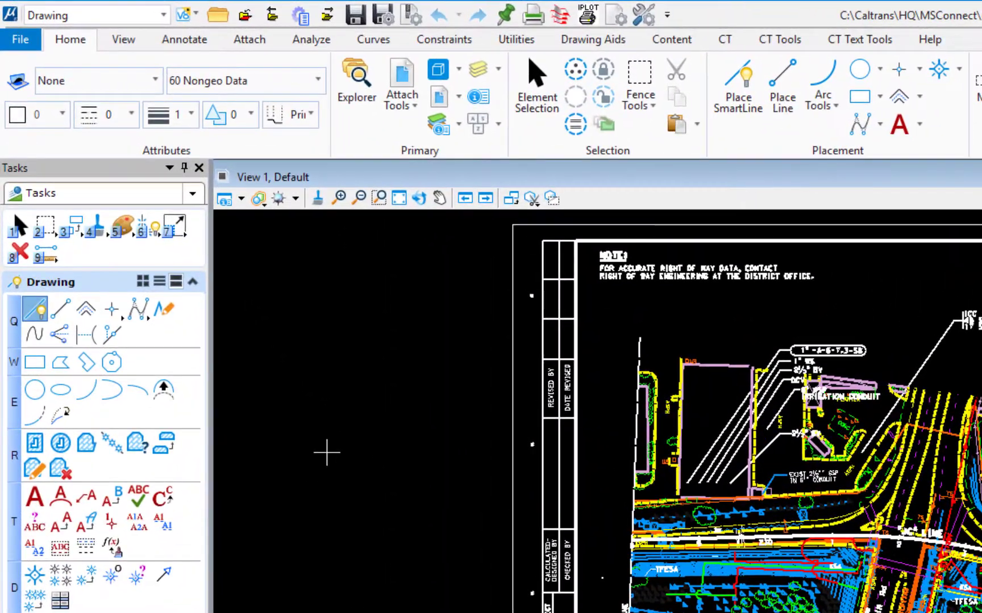
Return the interface to Ribbon mode with the Drawing workflow.
click(200, 18)
click(205, 41)
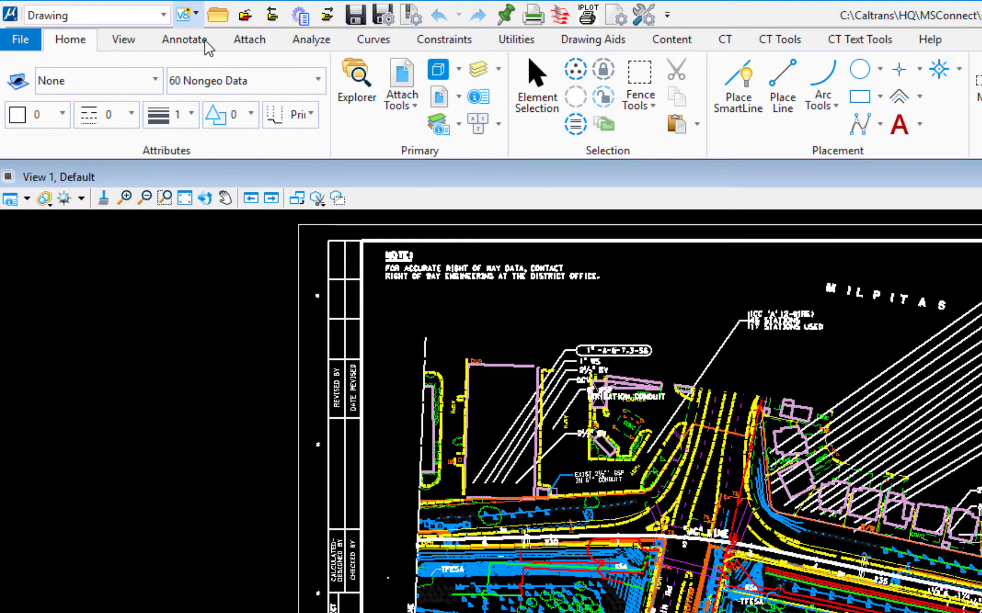
click(99, 18)
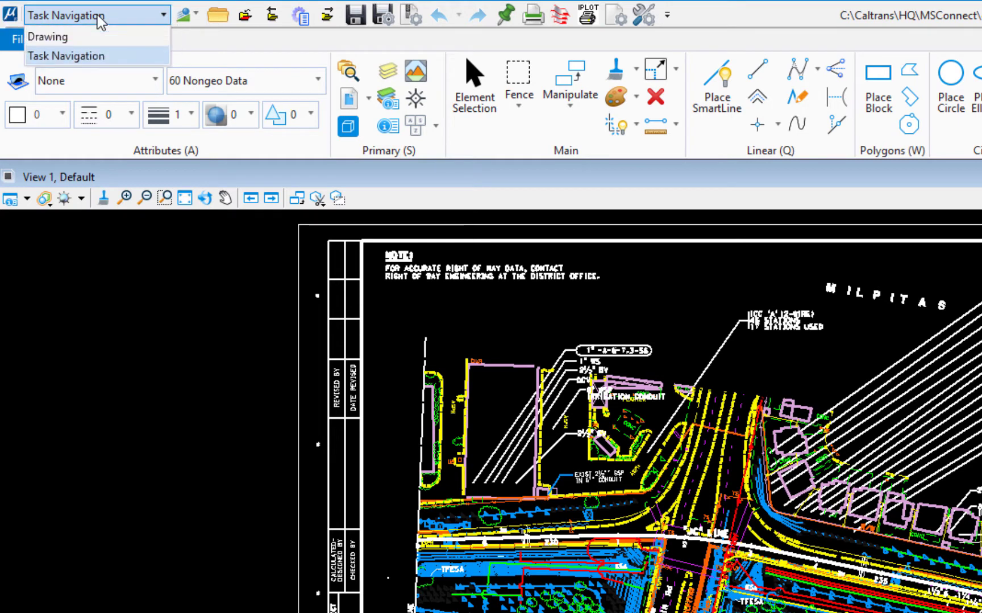
click(96, 38)
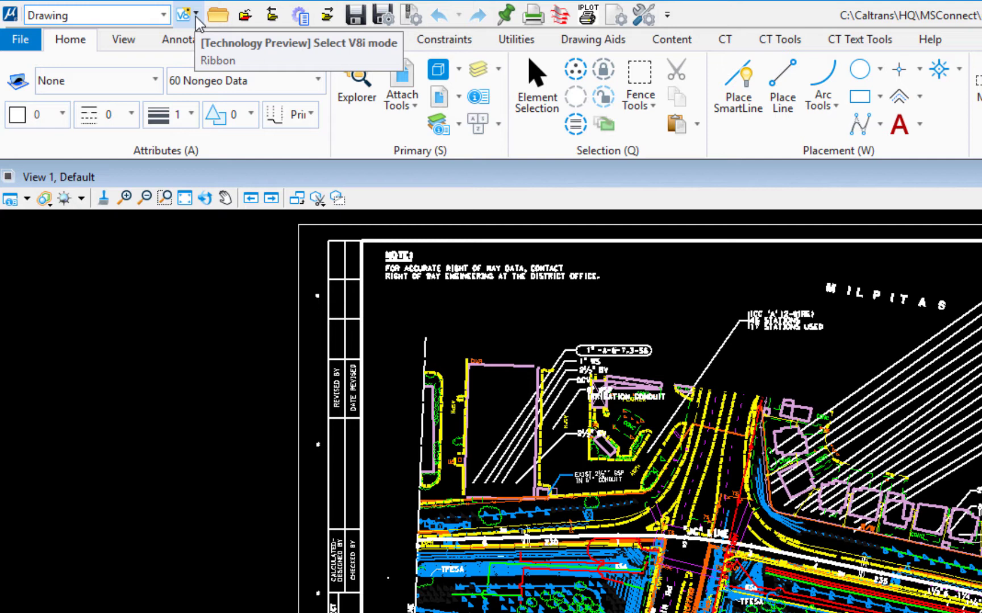
Switch to ToolBox mode, float the Manipulate toolbox over the drawing, then close it.
click(196, 15)
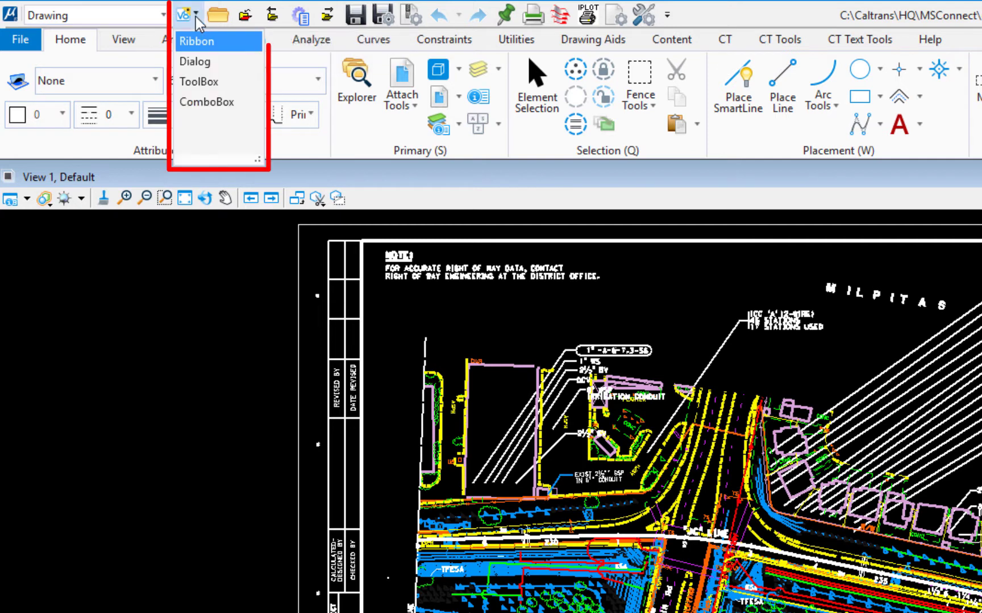
click(211, 85)
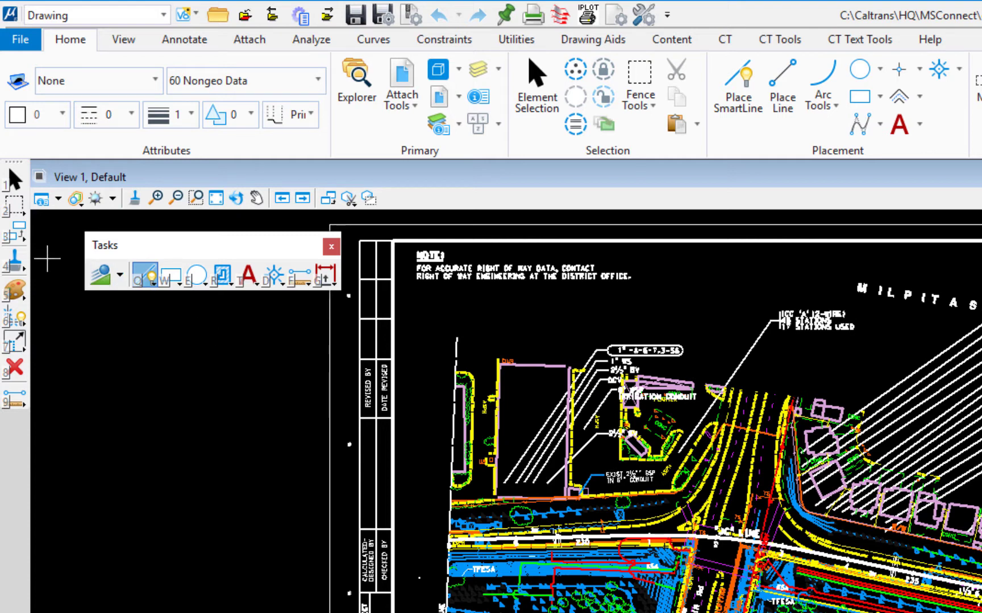
click(22, 234)
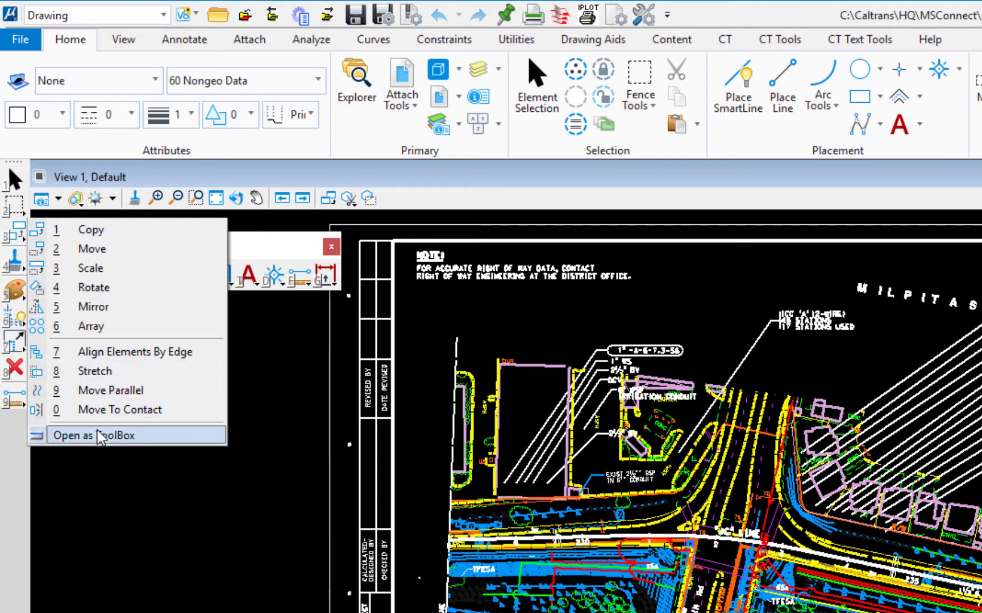
click(120, 447)
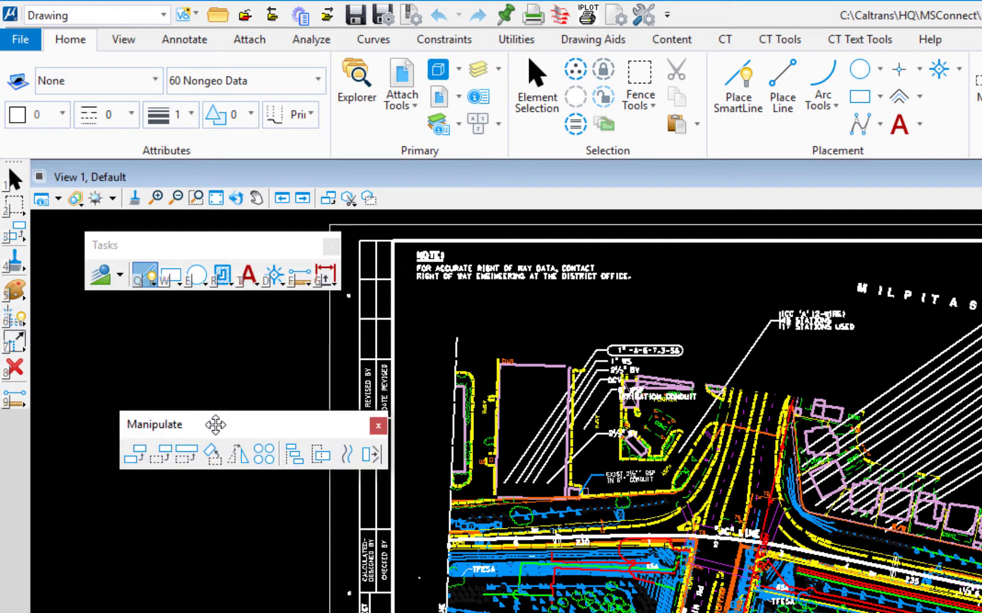
mouse_move(215, 425)
mouse_down()
mouse_move(431, 368)
mouse_move(468, 342)
mouse_up()
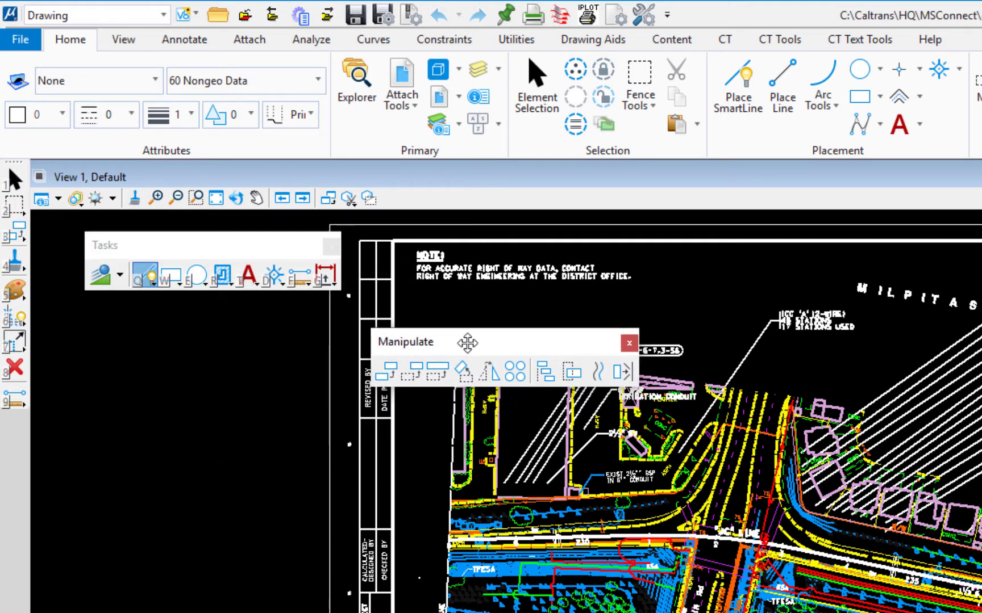
drag(468, 342, 464, 346)
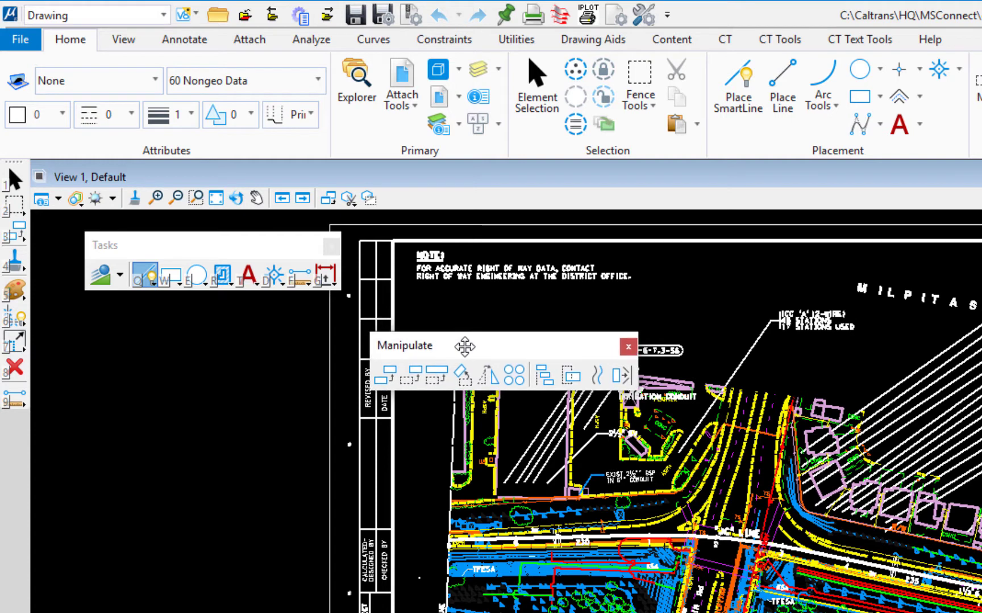
click(628, 347)
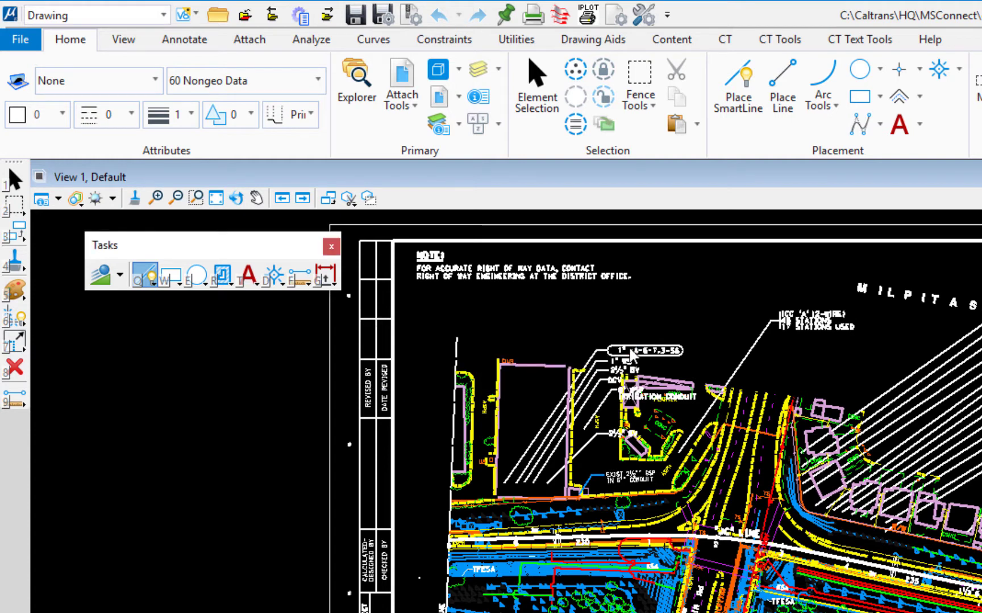
Restore Ribbon mode and reselect the Drawing workflow.
click(189, 16)
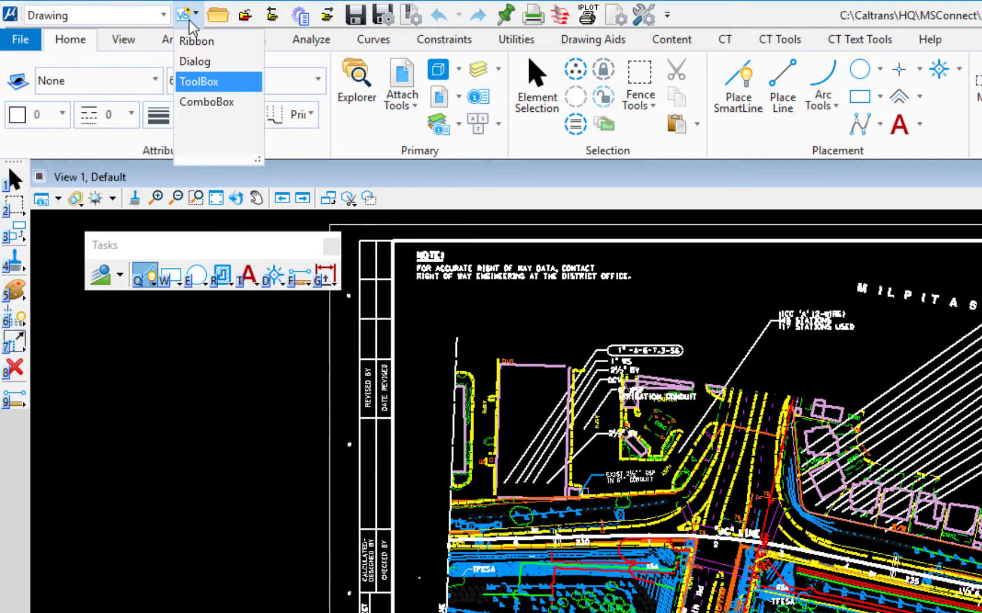
click(211, 40)
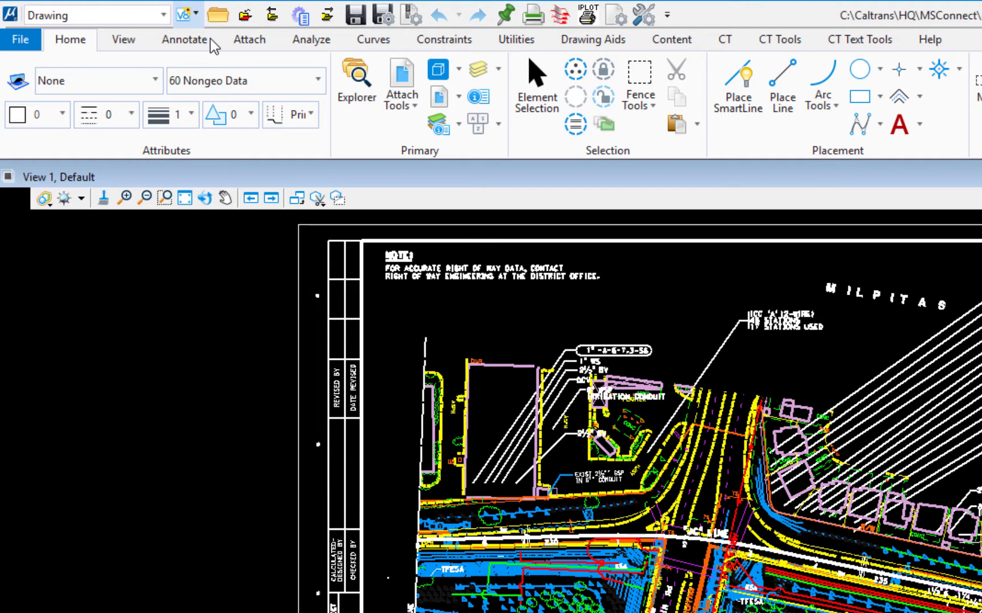
click(157, 14)
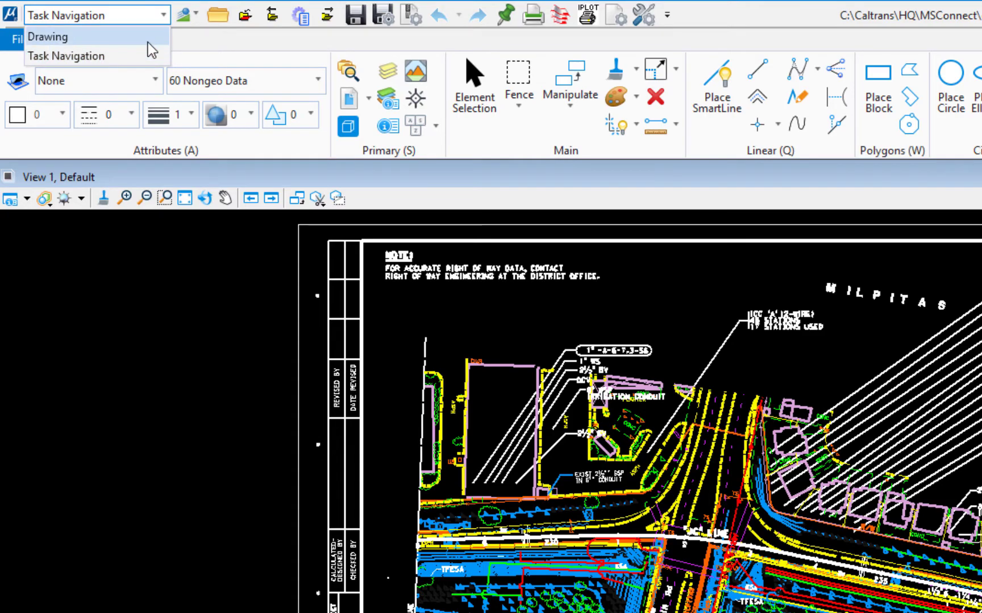
click(149, 42)
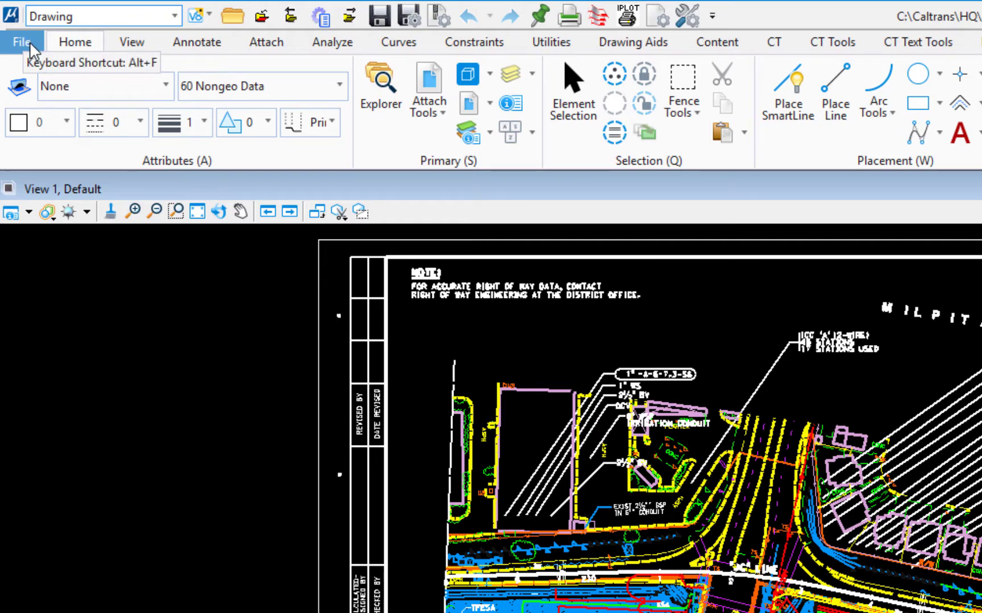
click(31, 42)
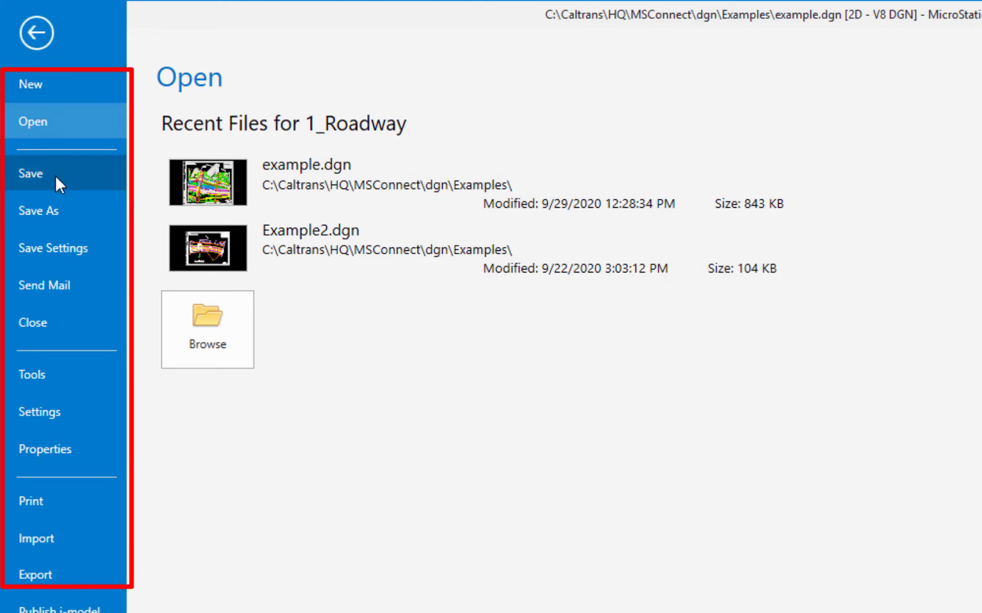
click(60, 414)
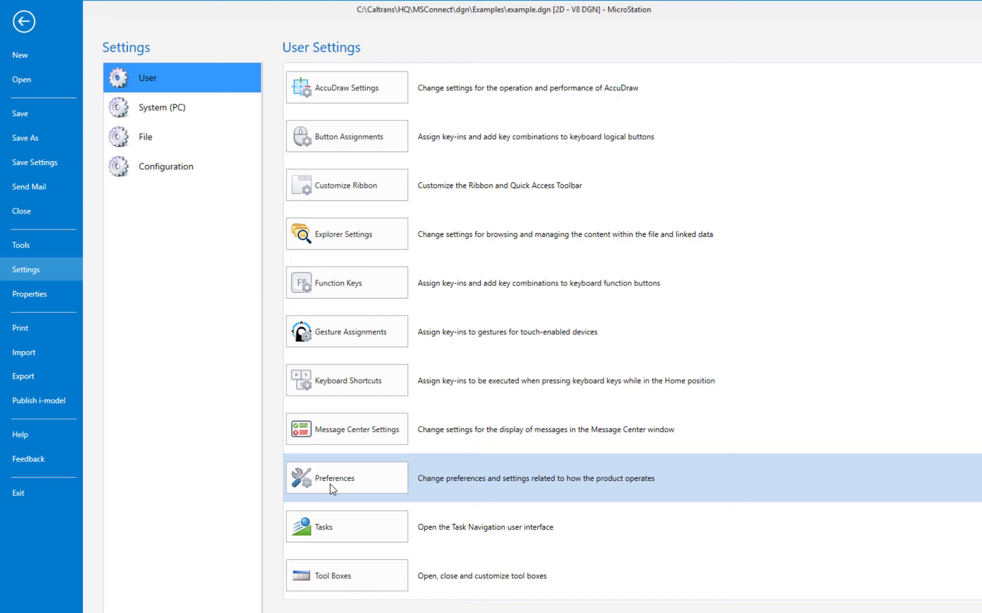
click(24, 23)
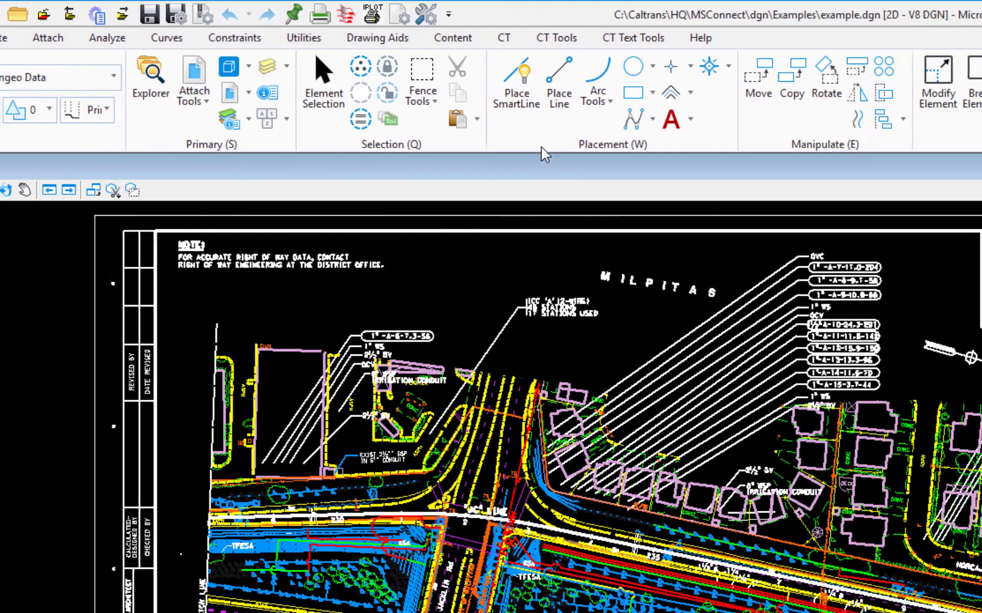
Start Place SmartLine with keys W and 1, then view and close the empty Named Groups dialog.
key(w)
key(1)
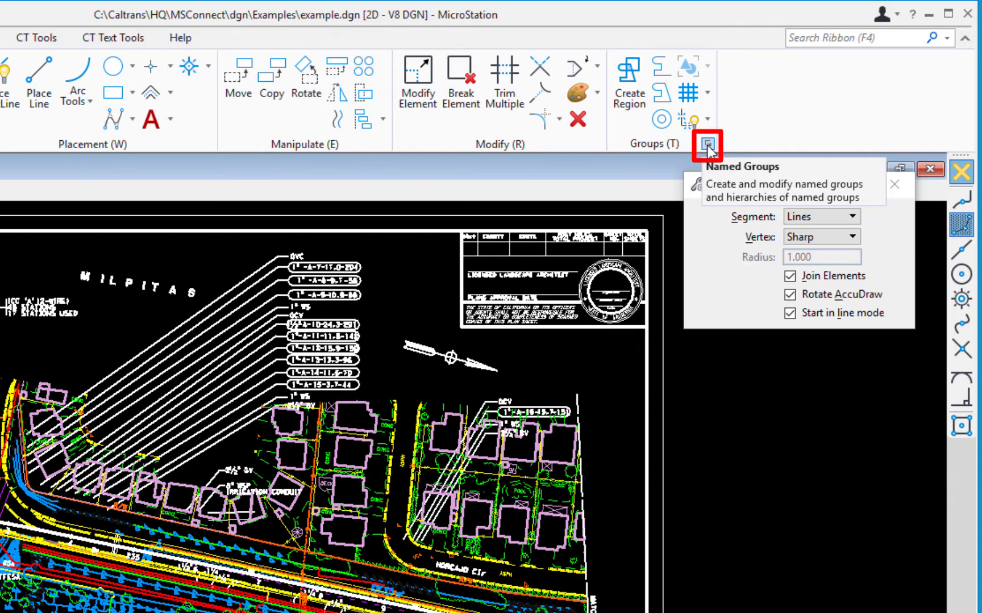
click(707, 145)
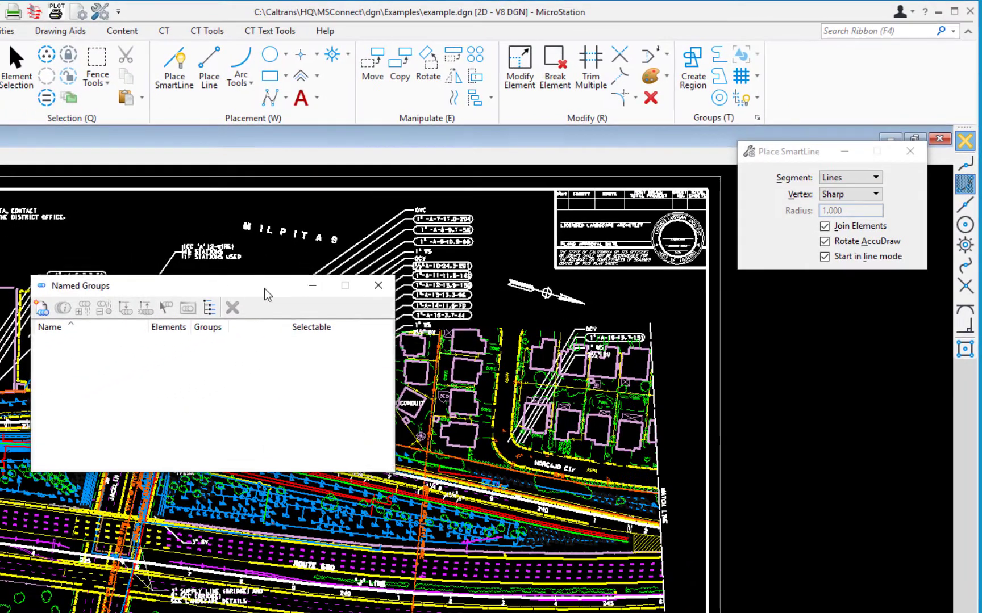
drag(111, 354, 340, 258)
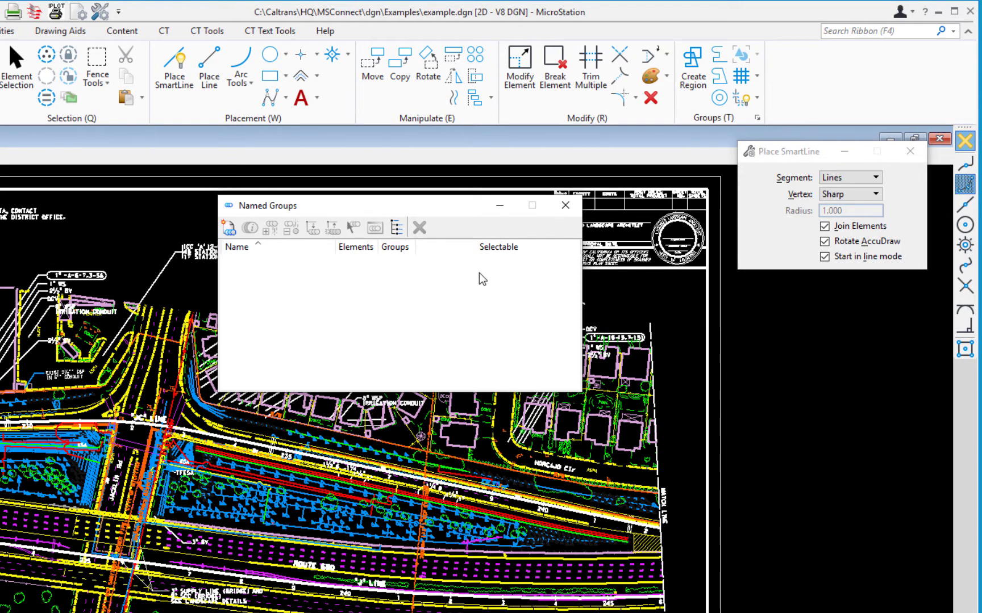
click(567, 209)
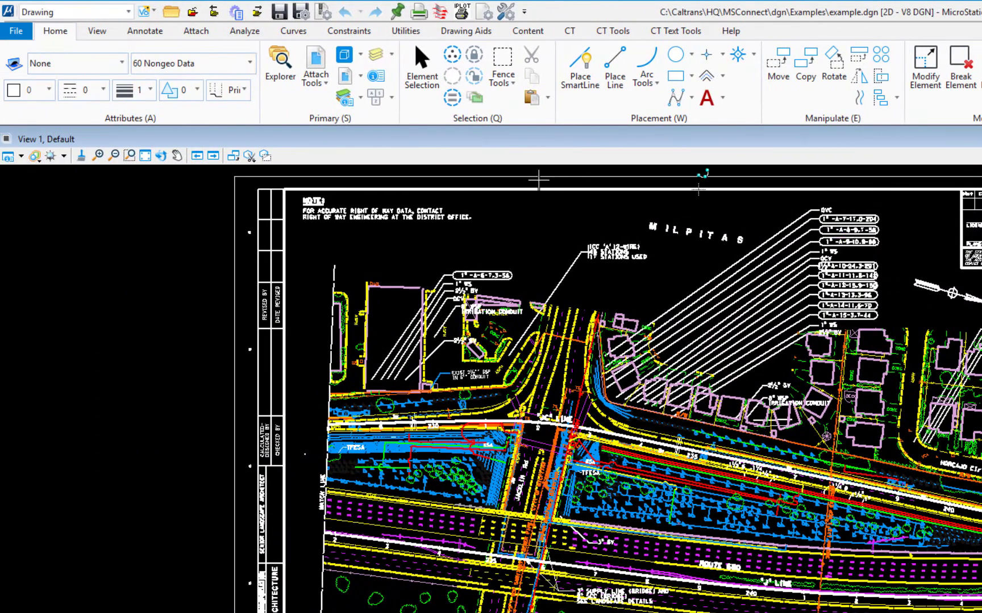
Open the Cell Library on Ct_Topo_NamedLevels.cel from the Content tab's Cells group.
click(534, 32)
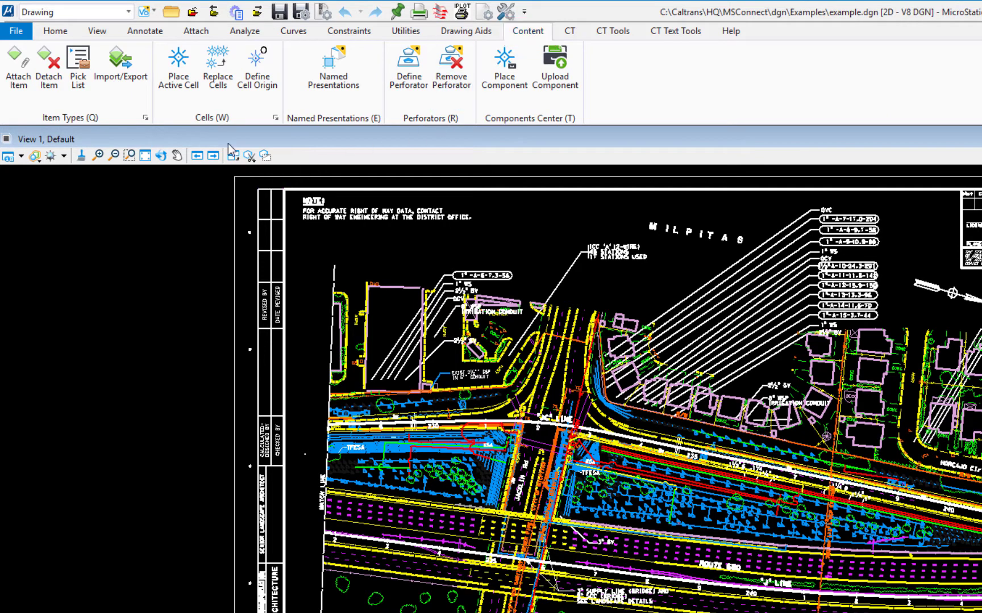
click(276, 119)
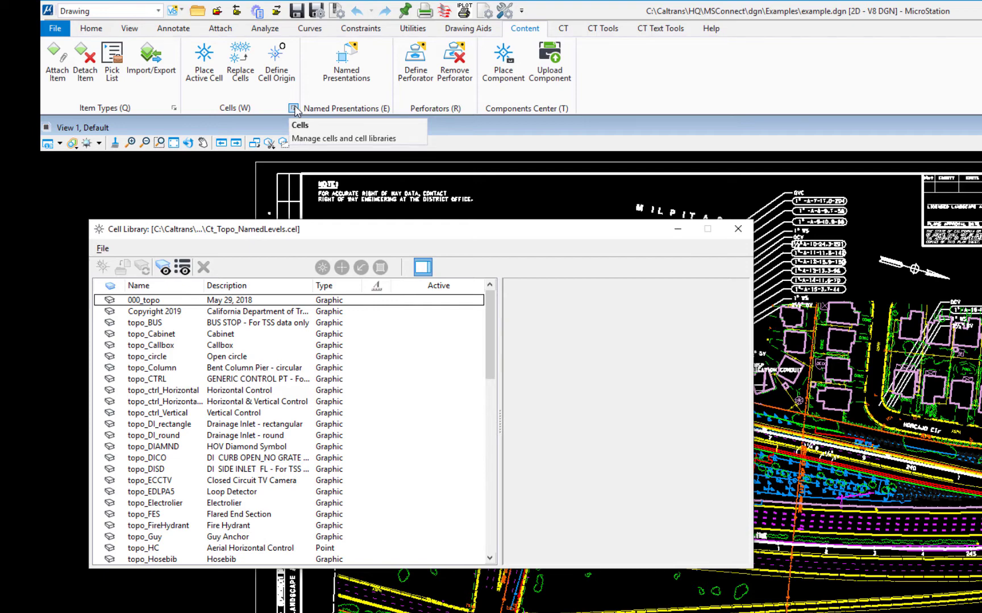
Close the Cell Library, then remove Set Mark from the Quick Access Toolbar and add it back.
click(738, 228)
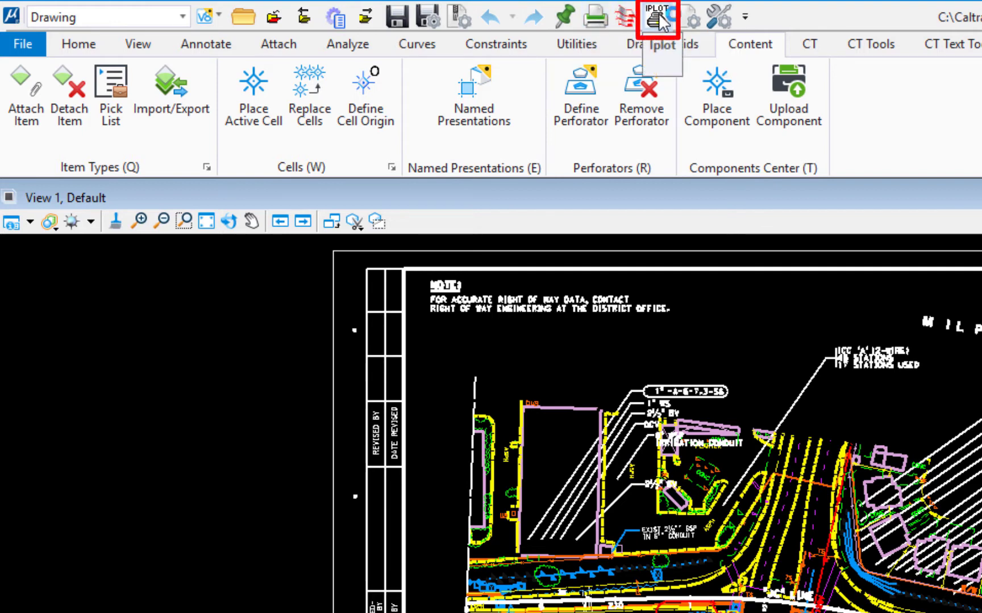
click(745, 18)
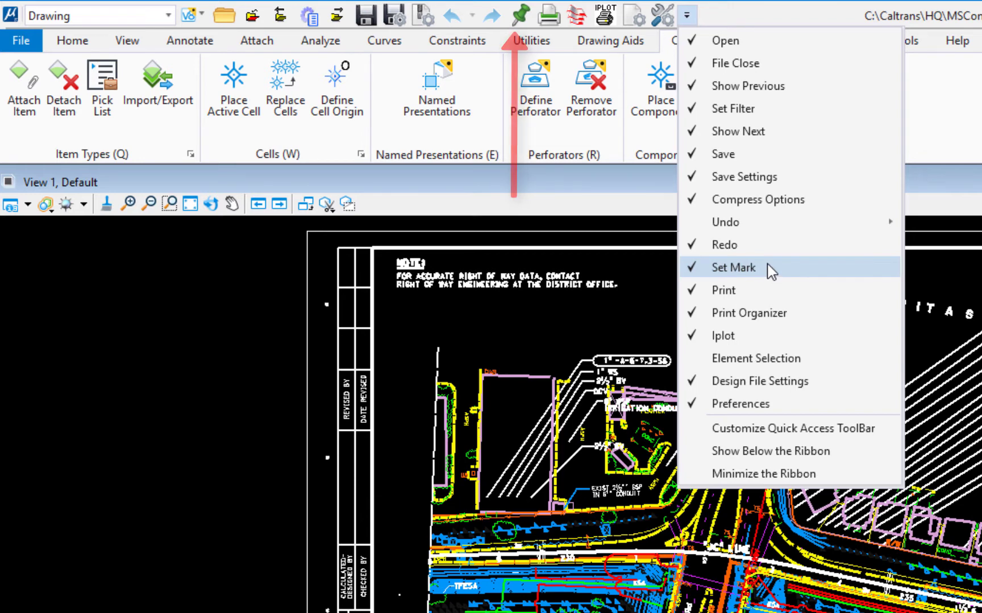
click(768, 266)
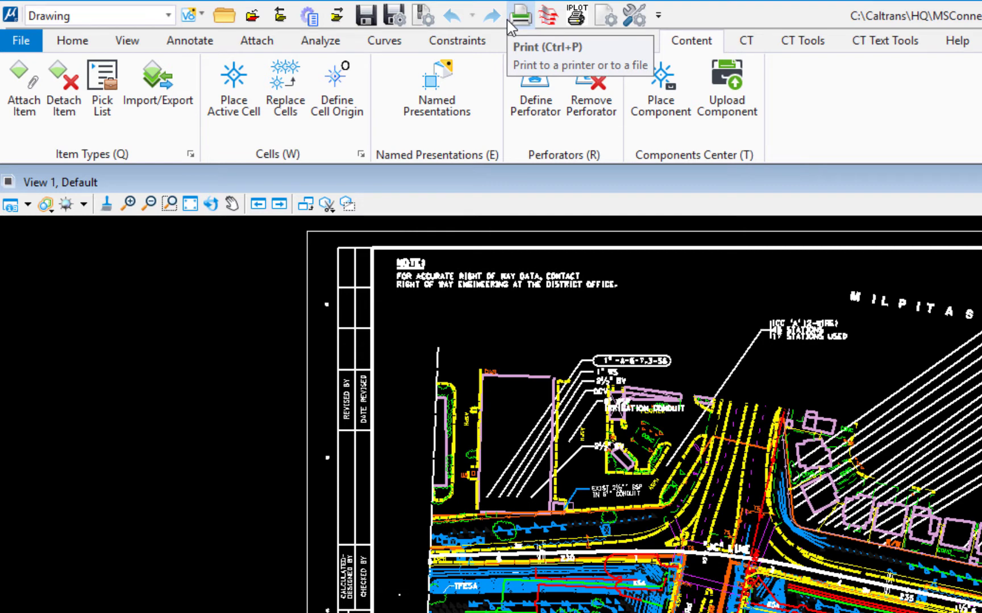
click(658, 16)
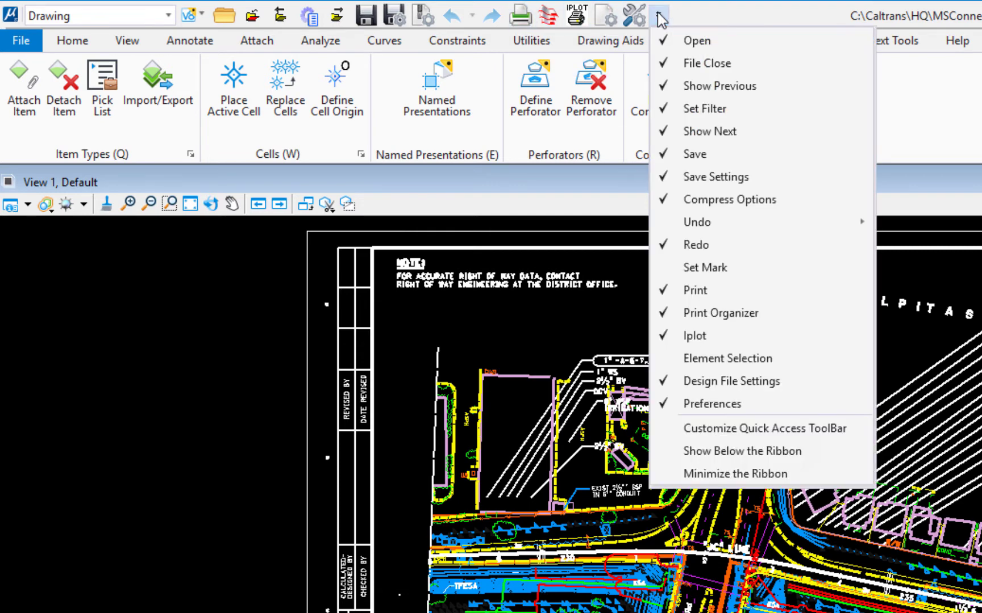
click(712, 267)
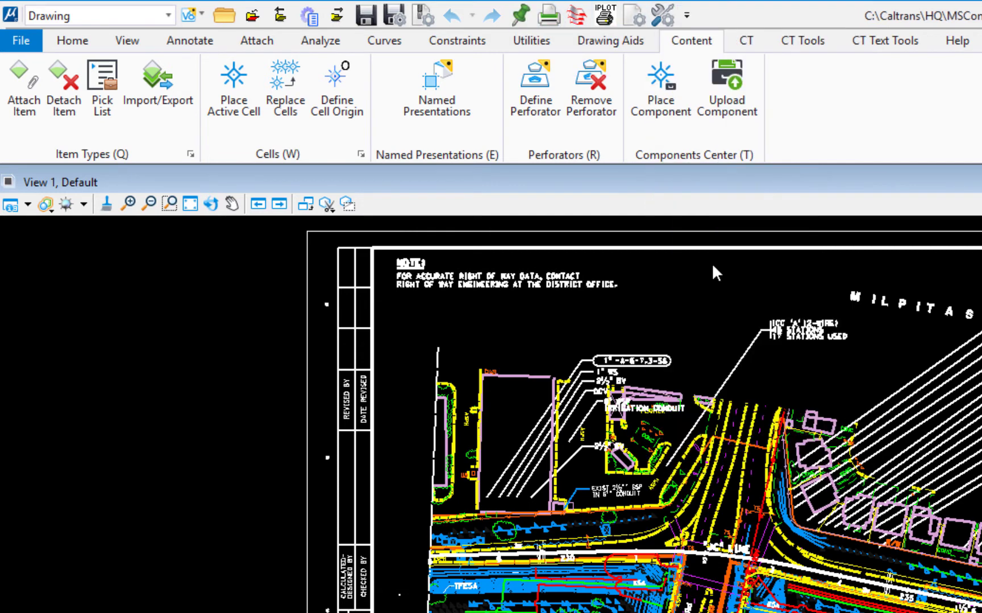